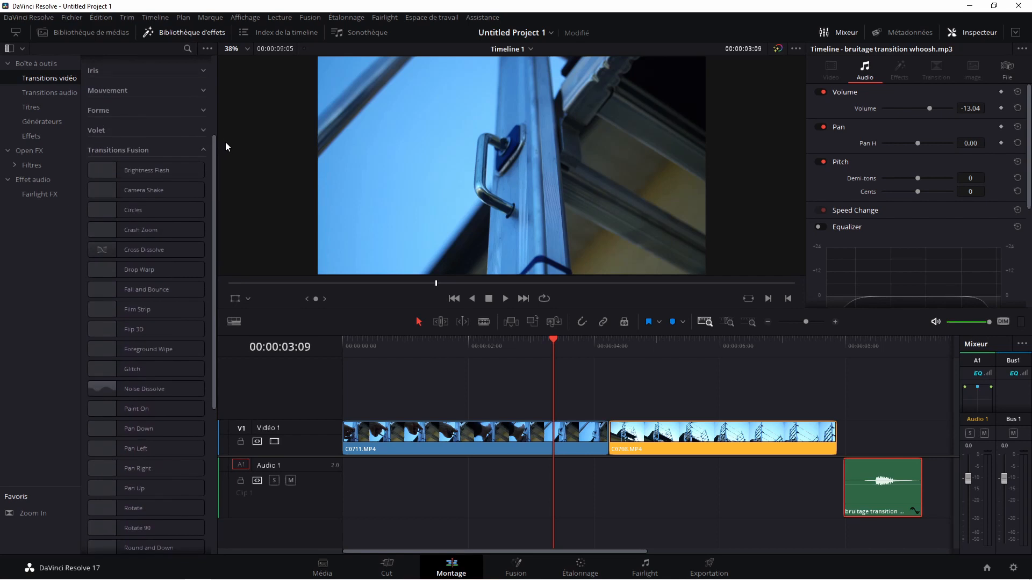
# Turn on snapping and apply the Slide Down Fusion transition to the cut between the two video clips.
pyautogui.click(39, 78)
pyautogui.scroll(-5, 154, 305)
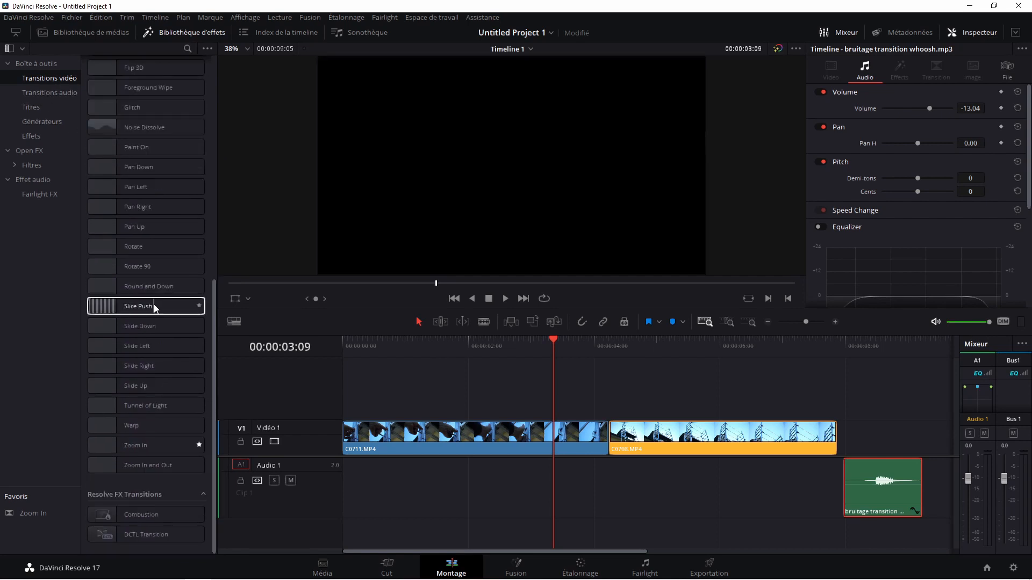
pyautogui.moveTo(607, 346); pyautogui.dragTo(610, 341)
pyautogui.click(581, 323)
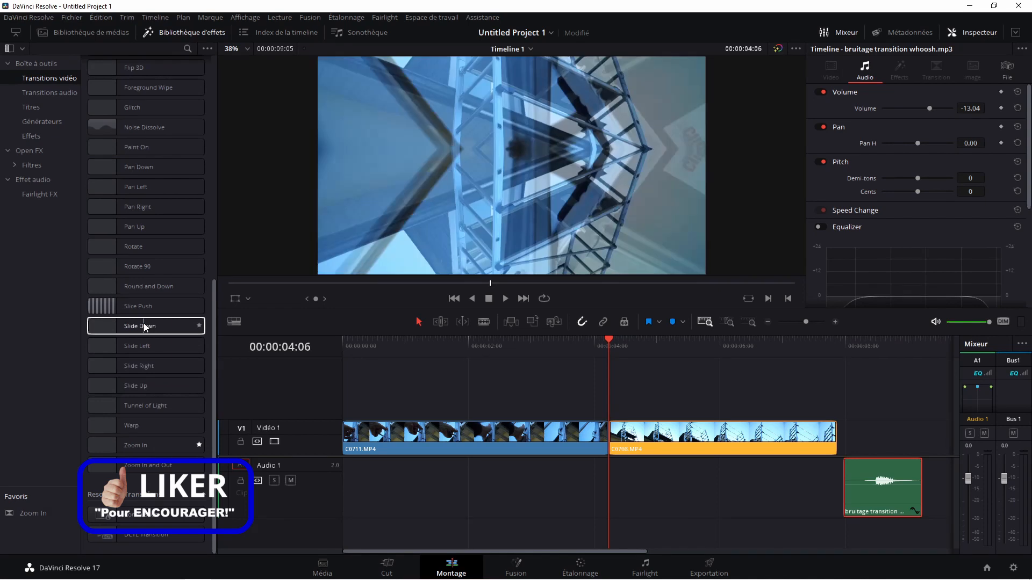
pyautogui.moveTo(144, 327); pyautogui.dragTo(607, 437)
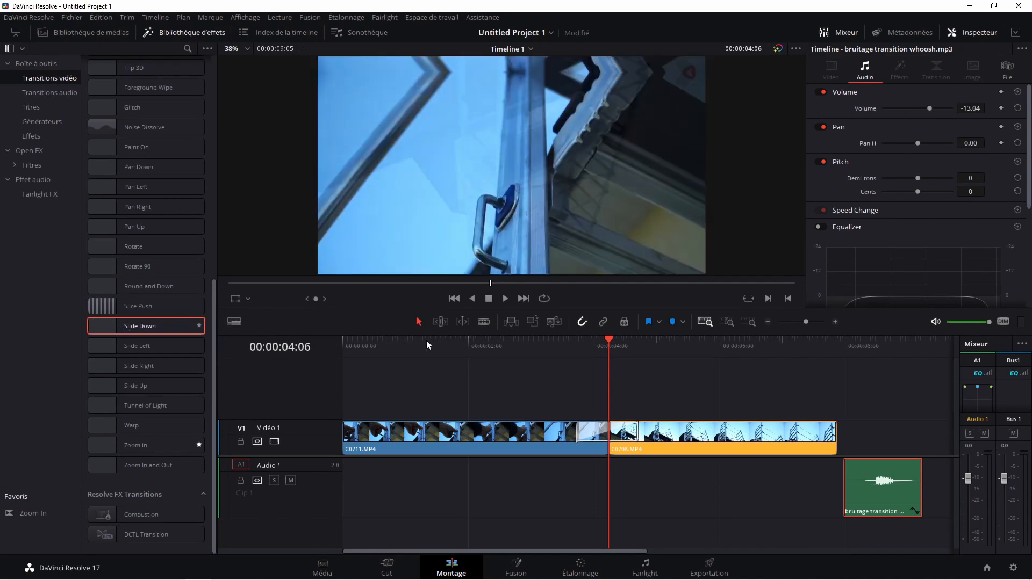
# Select the Slide Down transition on the timeline and display its settings in the Inspector.
pyautogui.click(587, 436)
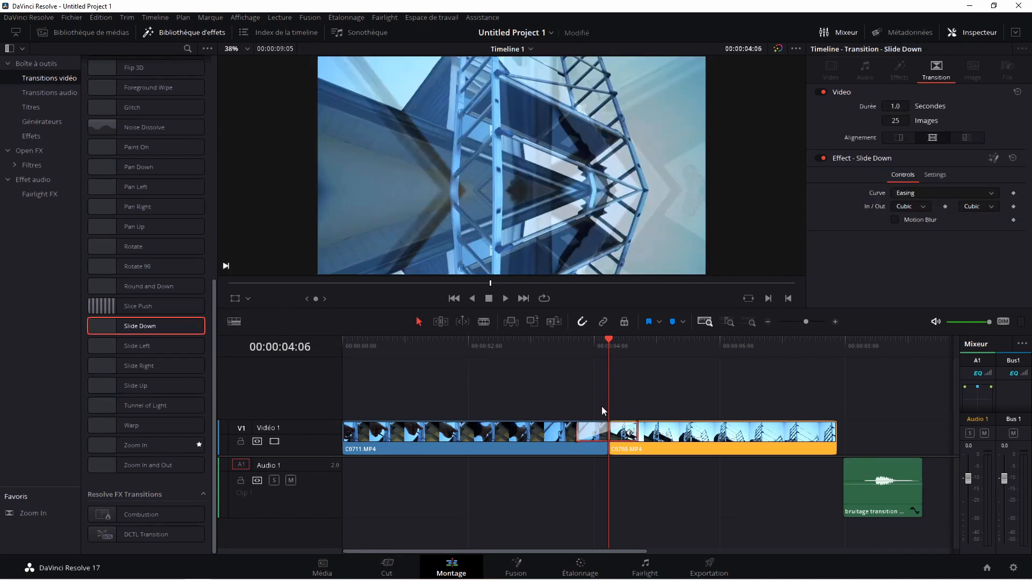
pyautogui.click(972, 32)
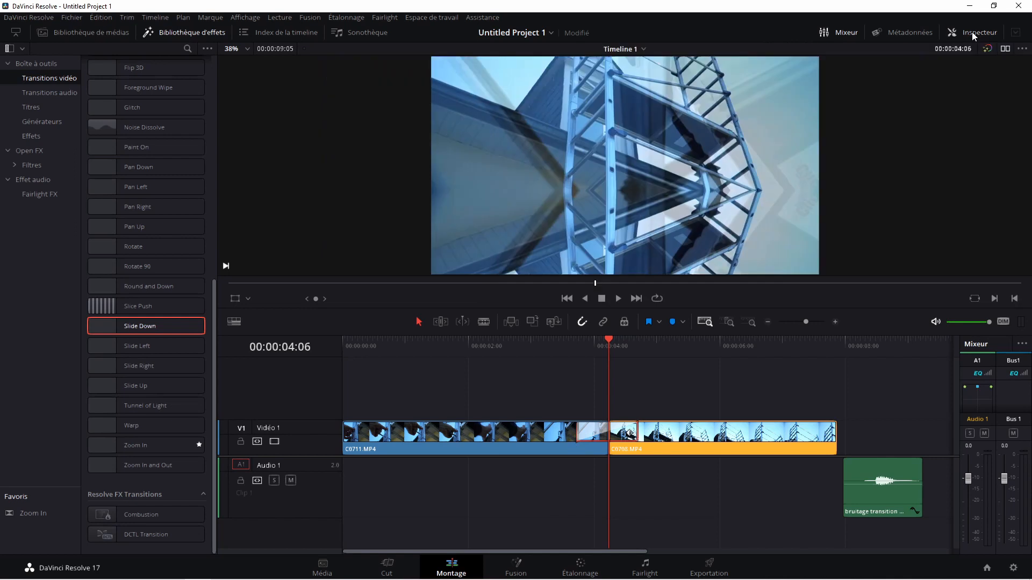
pyautogui.click(971, 32)
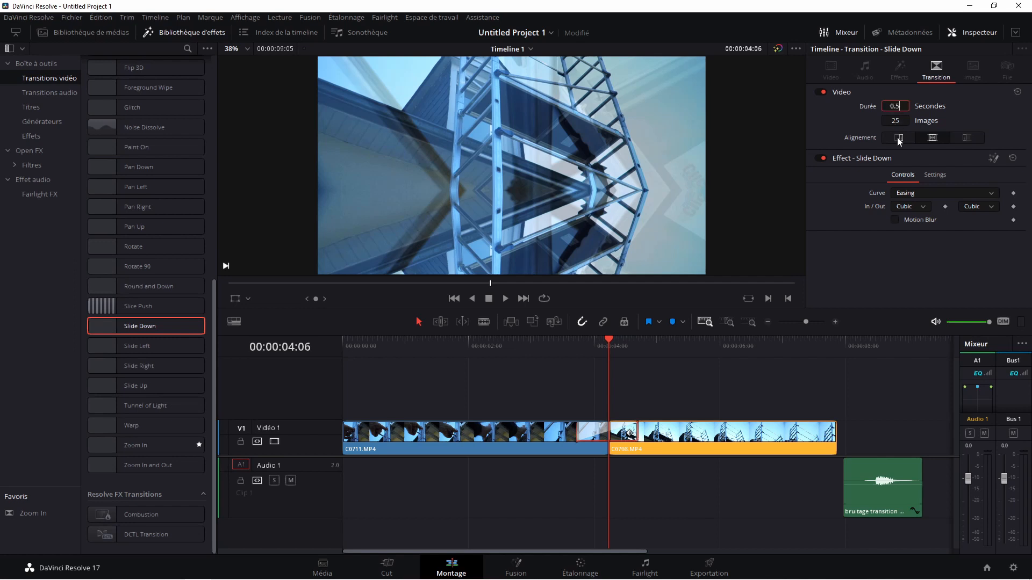
# Try a 0.5-second duration on the Slide Down transition, and restore its length to 25 frames.
pyautogui.press('Return')
pyautogui.click(902, 122)
pyautogui.write('25')
pyautogui.press('Return')
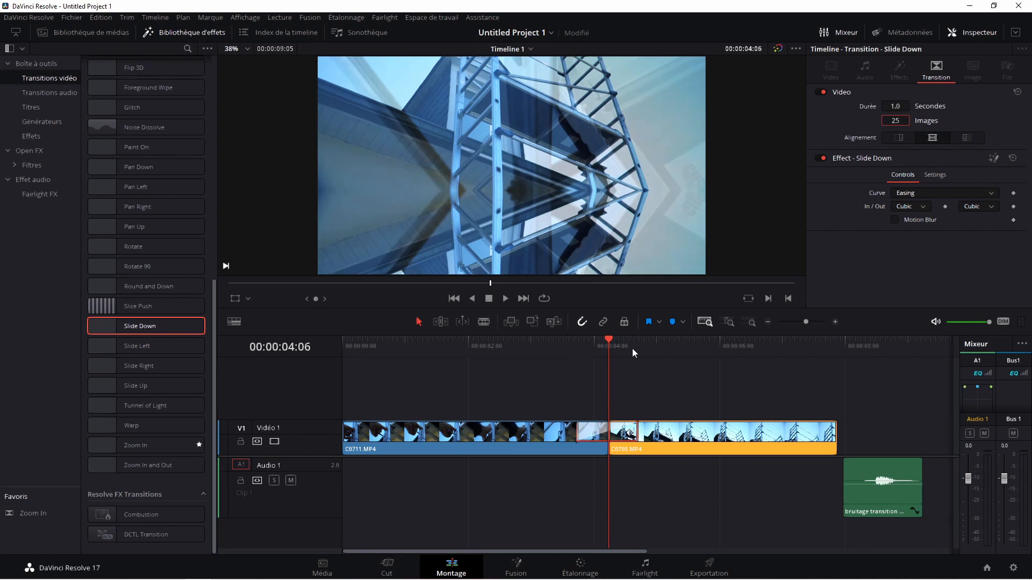
pyautogui.click(903, 105)
pyautogui.write('0.5')
pyautogui.press('Return')
pyautogui.click(896, 122)
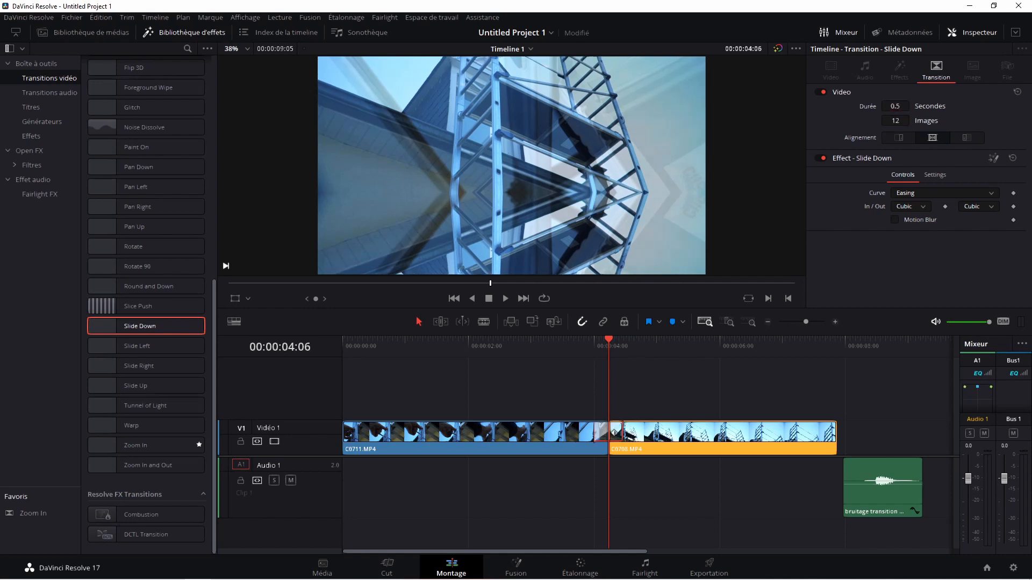
pyautogui.write('25')
pyautogui.press('Return')
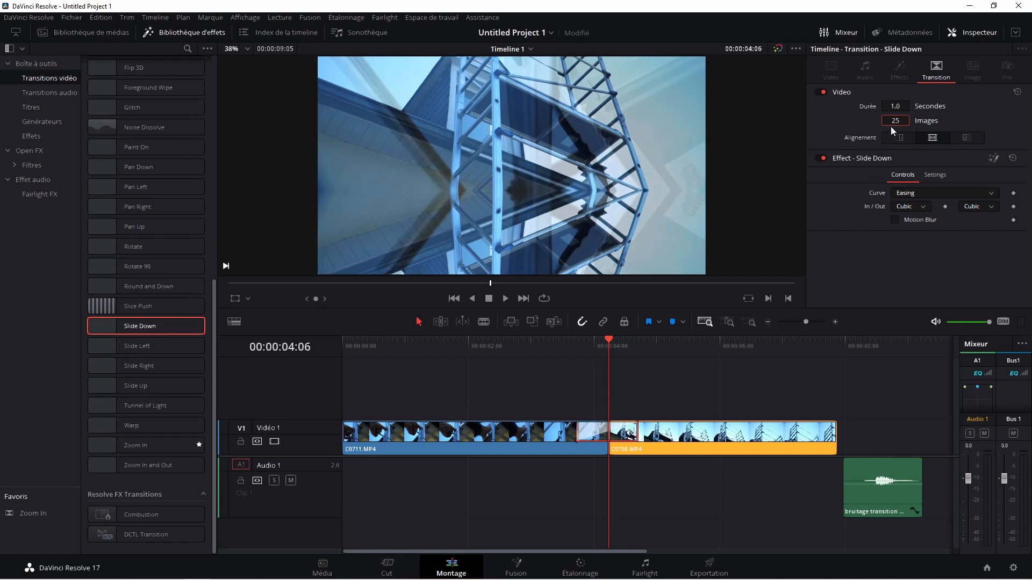
# Look at the curve options of the Slide Down transition and play it back from its start.
pyautogui.click(910, 196)
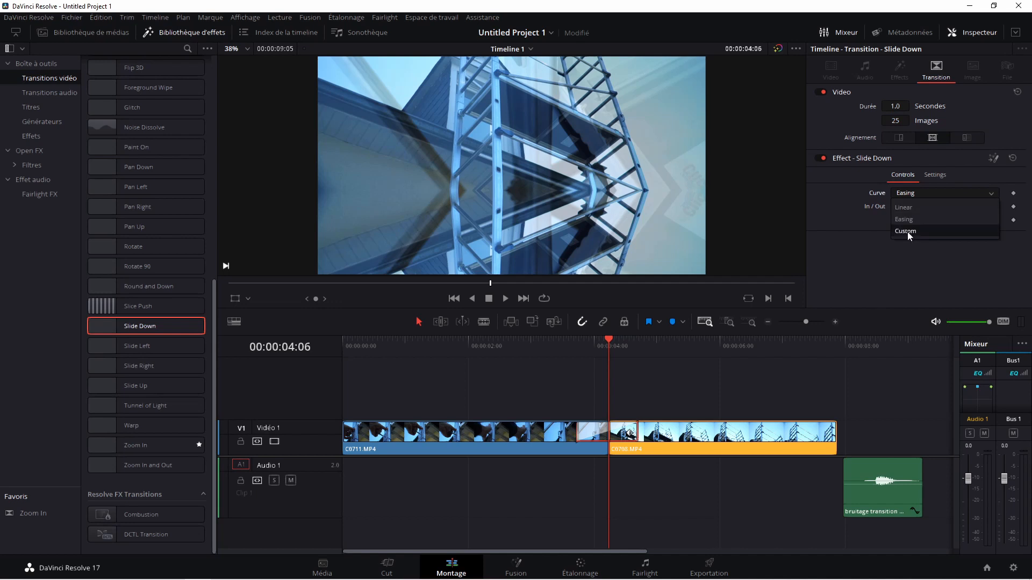
pyautogui.click(914, 194)
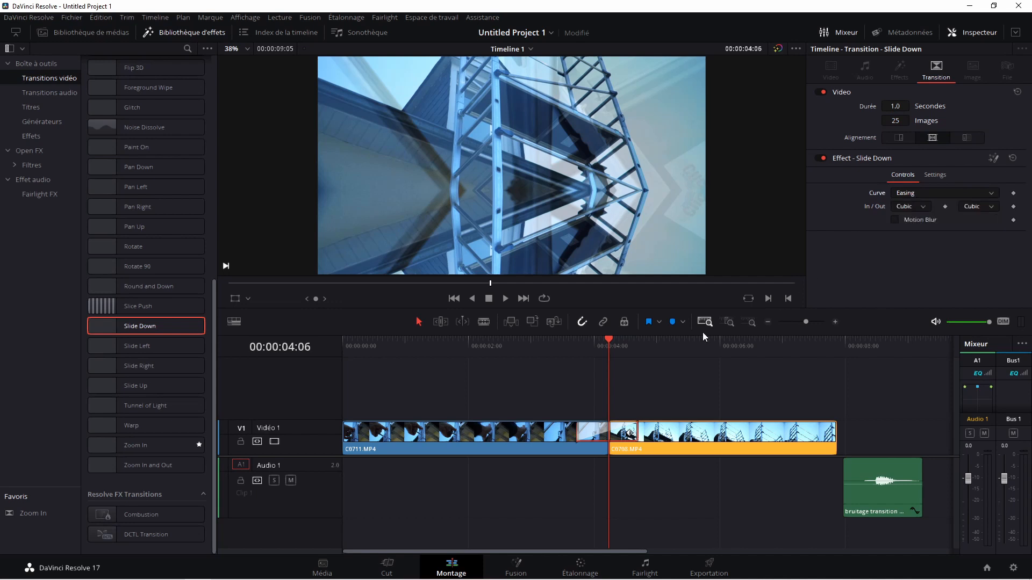
pyautogui.click(577, 345)
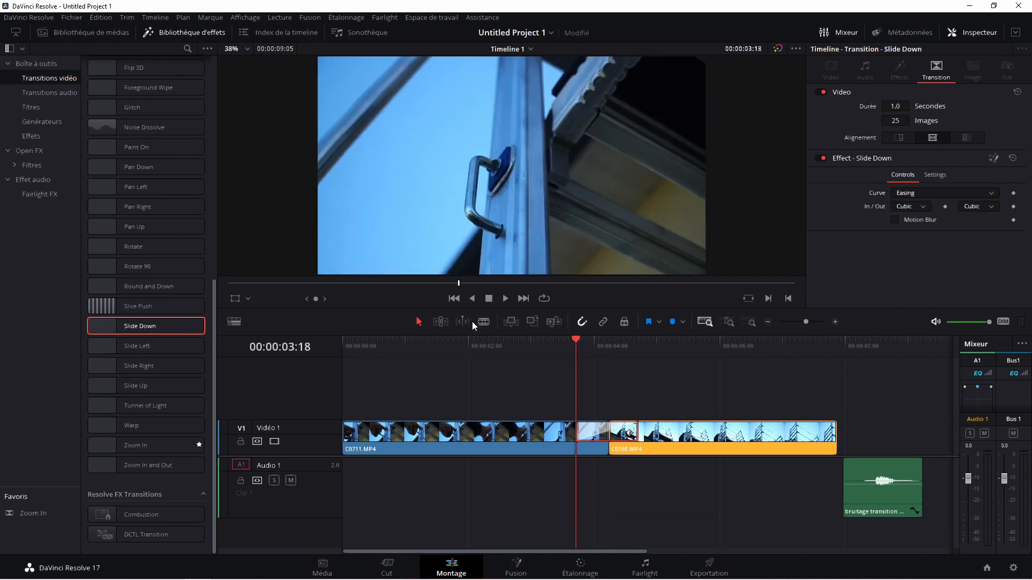
pyautogui.click(504, 298)
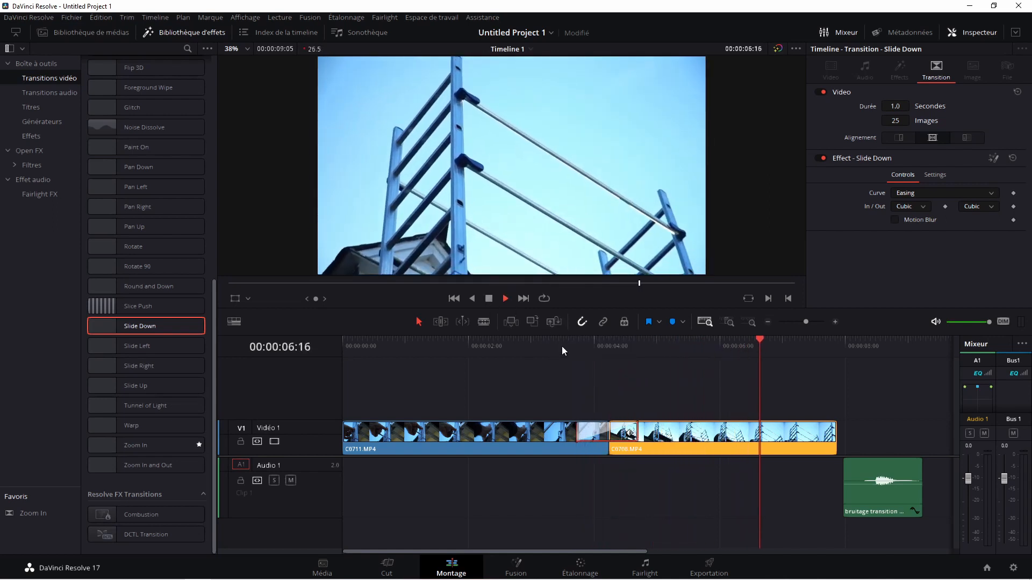
pyautogui.click(577, 347)
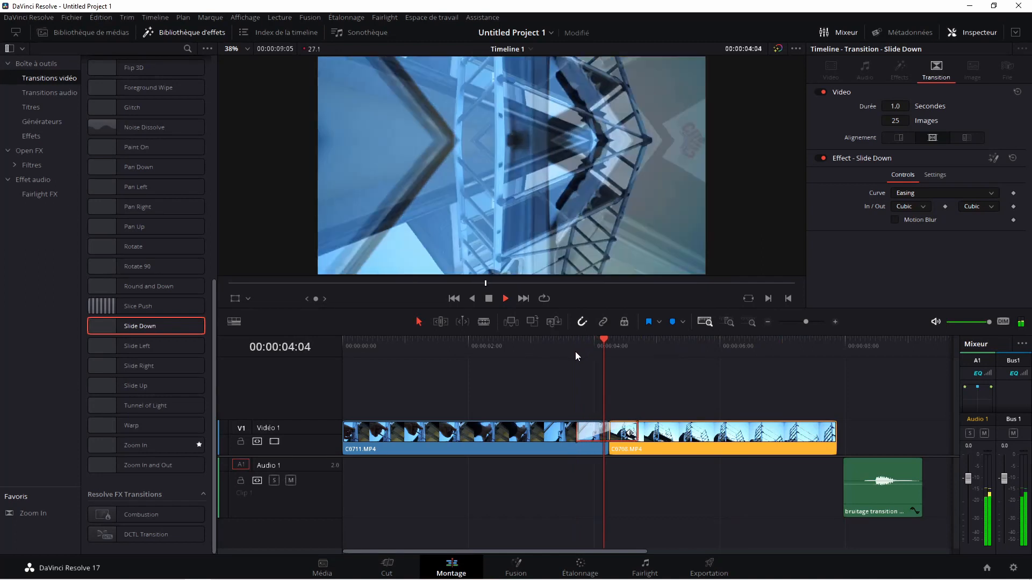
pyautogui.click(588, 347)
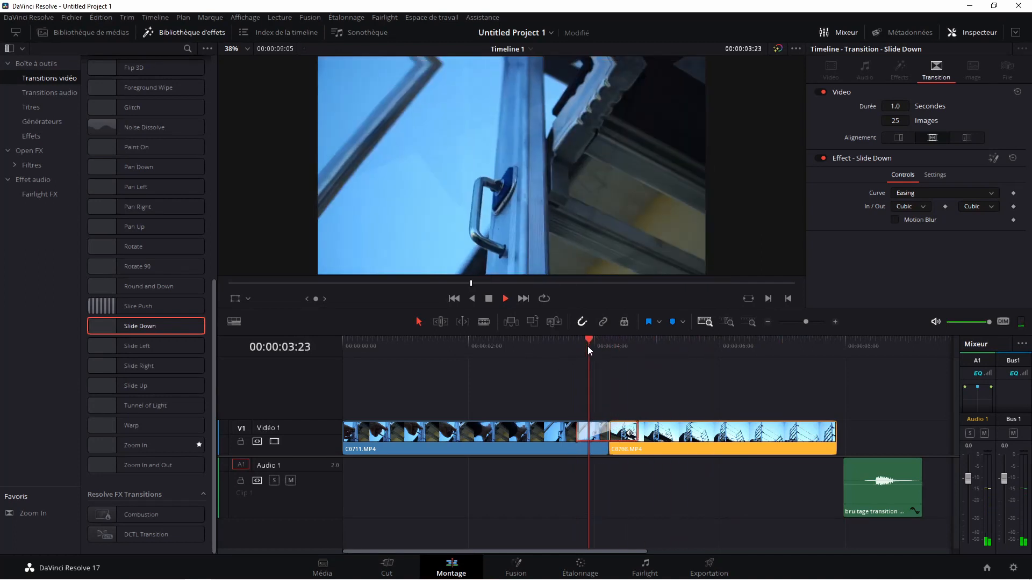
pyautogui.press('space')
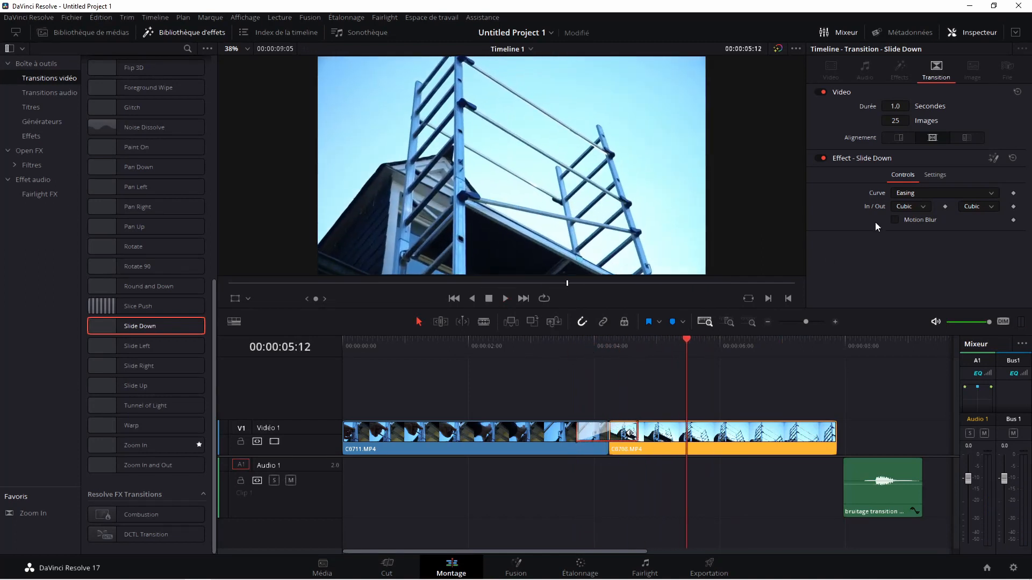
# Enable Motion Blur on the Slide Down transition and play it back.
pyautogui.click(896, 219)
pyautogui.click(576, 345)
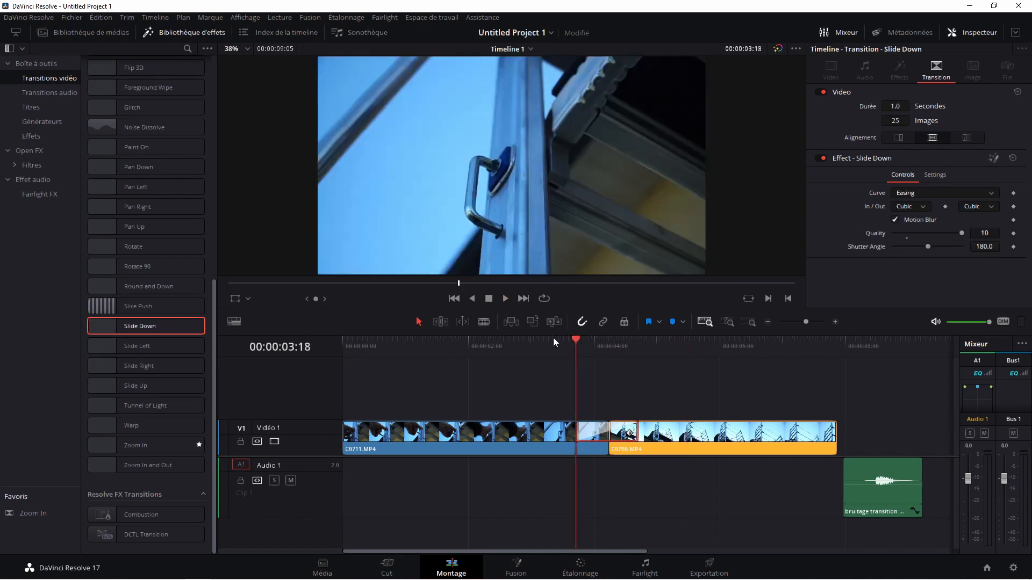
pyautogui.click(506, 299)
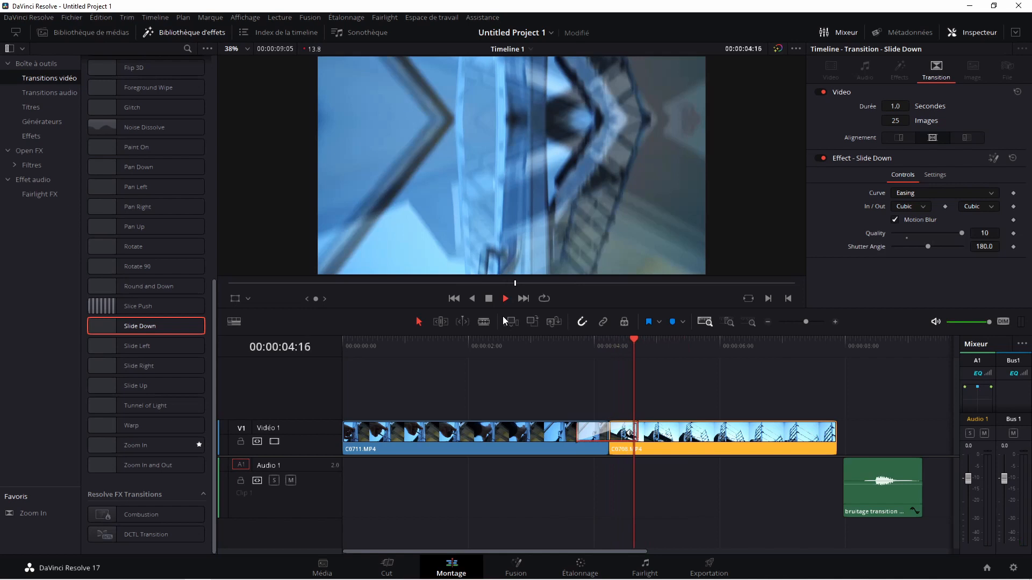
pyautogui.click(574, 342)
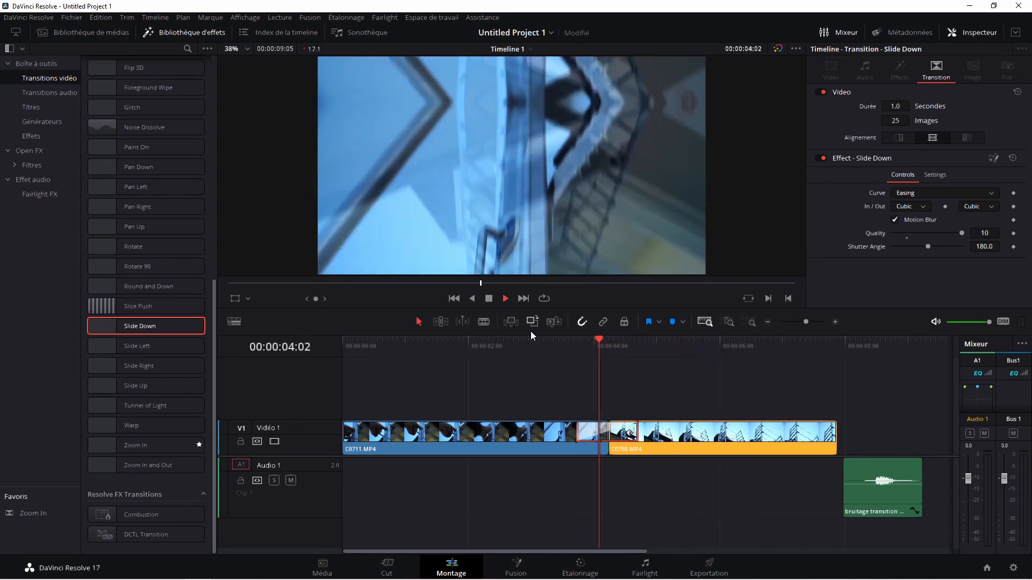
pyautogui.click(561, 357)
pyautogui.click(561, 357)
pyautogui.press('space')
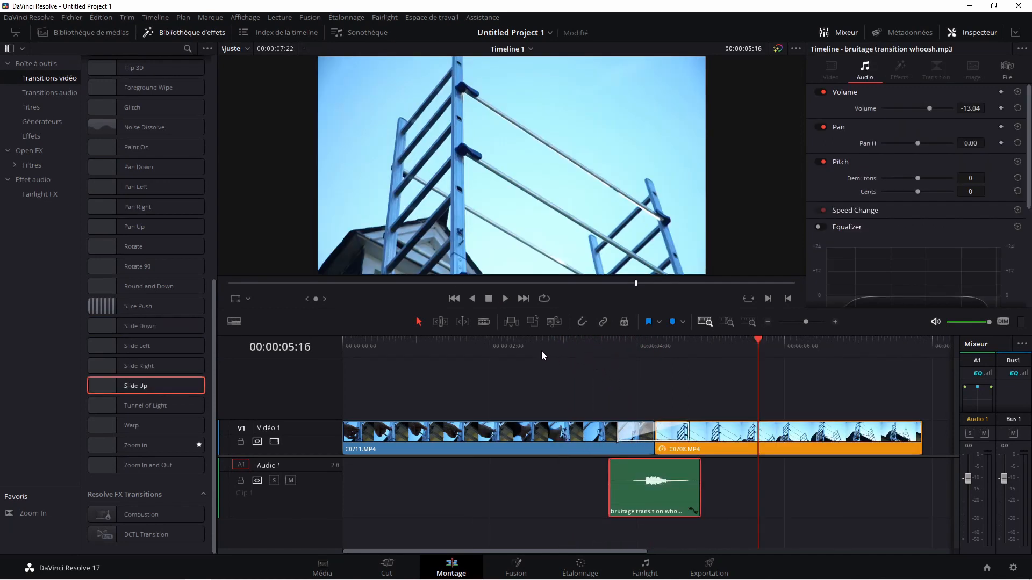
# Play back the Slide Up transition together with its whoosh sound effect.
pyautogui.click(531, 348)
pyautogui.click(506, 298)
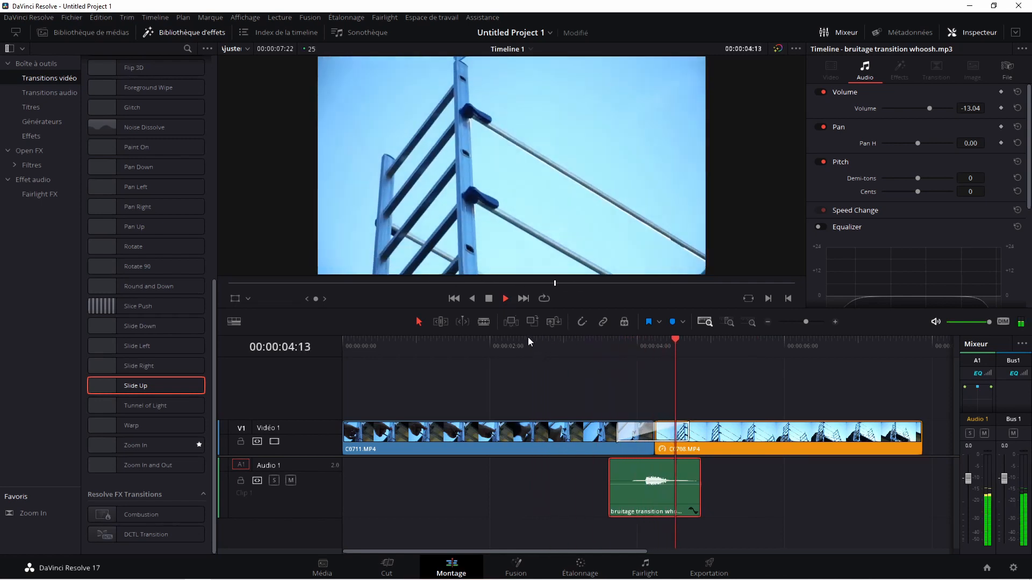
pyautogui.click(591, 342)
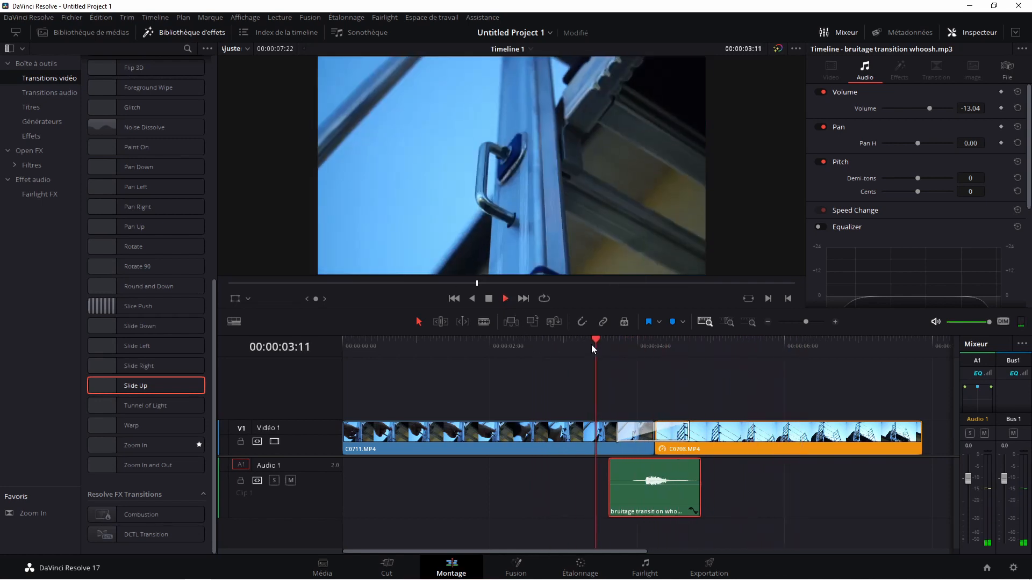
pyautogui.click(489, 299)
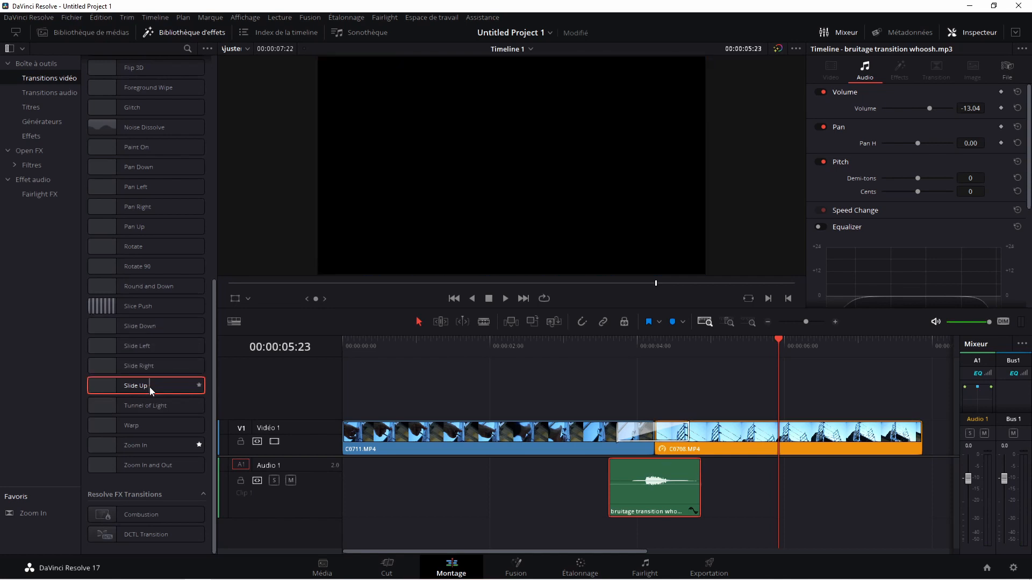
# Replace the transition between the two video clips with Slice Push and play it back.
pyautogui.moveTo(150, 308); pyautogui.dragTo(651, 435)
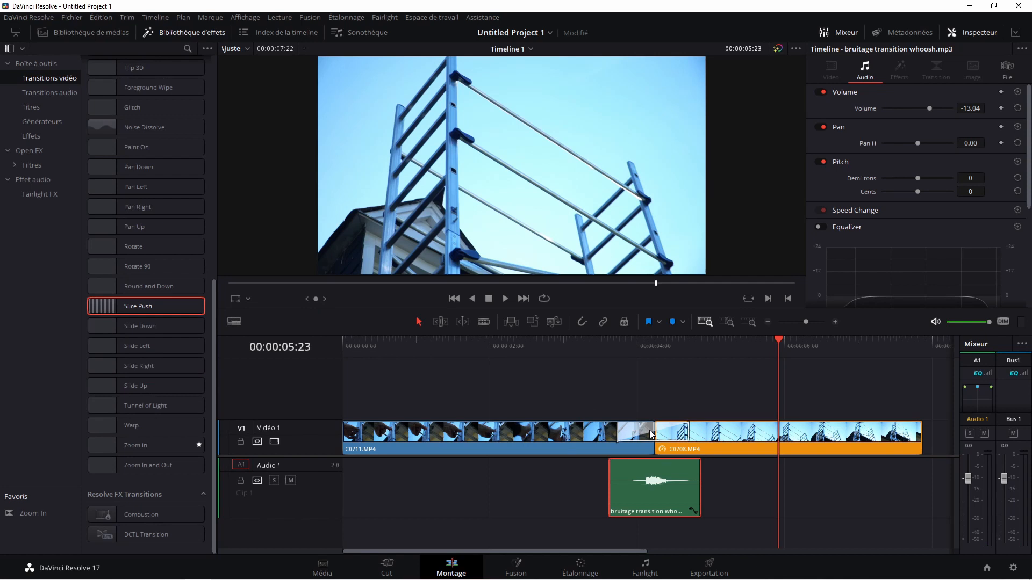
pyautogui.click(608, 345)
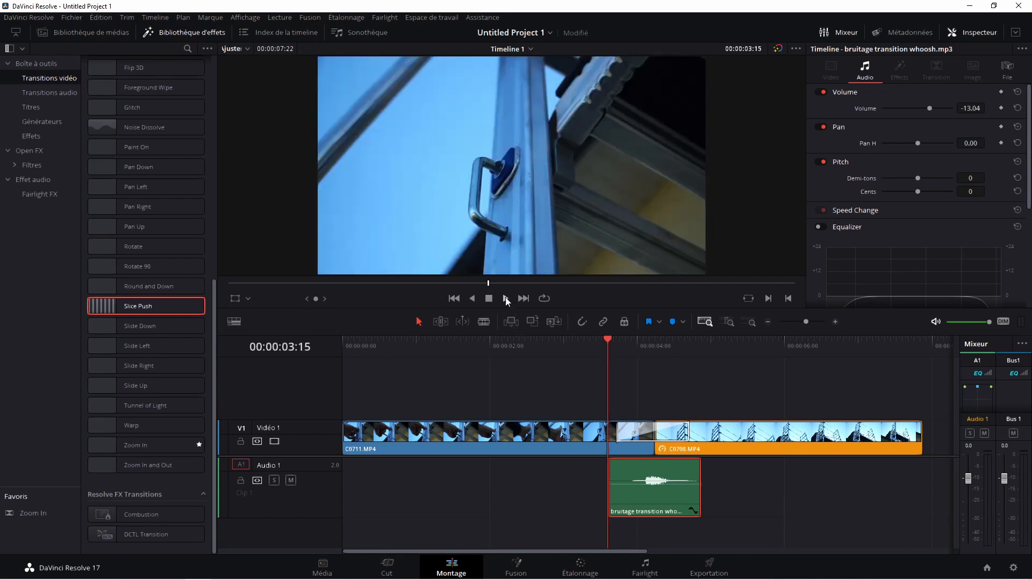
pyautogui.click(505, 299)
pyautogui.click(604, 353)
pyautogui.click(610, 348)
pyautogui.press('space')
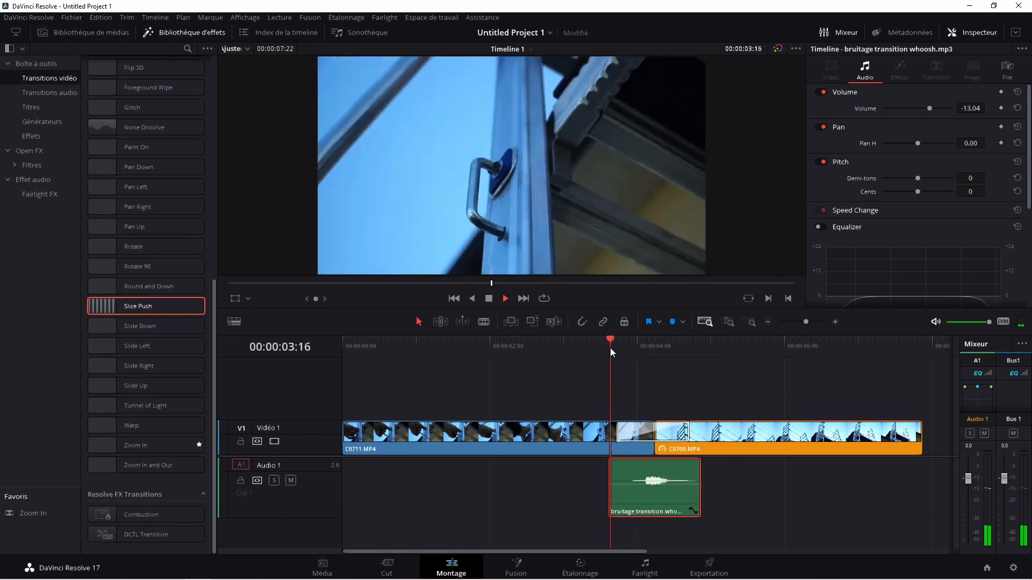
pyautogui.press('space')
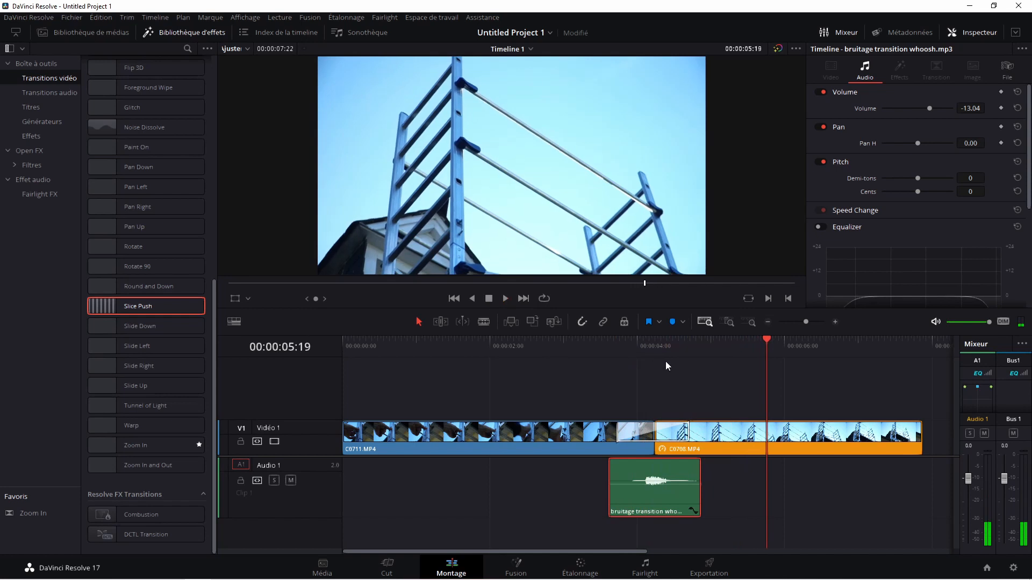
# Set the Slice Push transition to 4 slices and reset its angle, previewing a frame inside the transition.
pyautogui.click(682, 438)
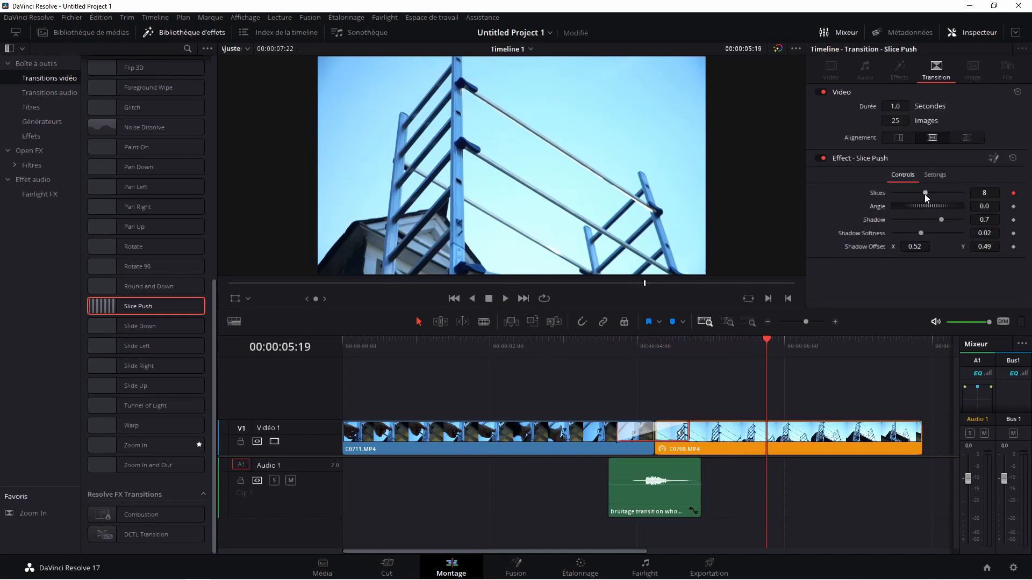
pyautogui.click(646, 351)
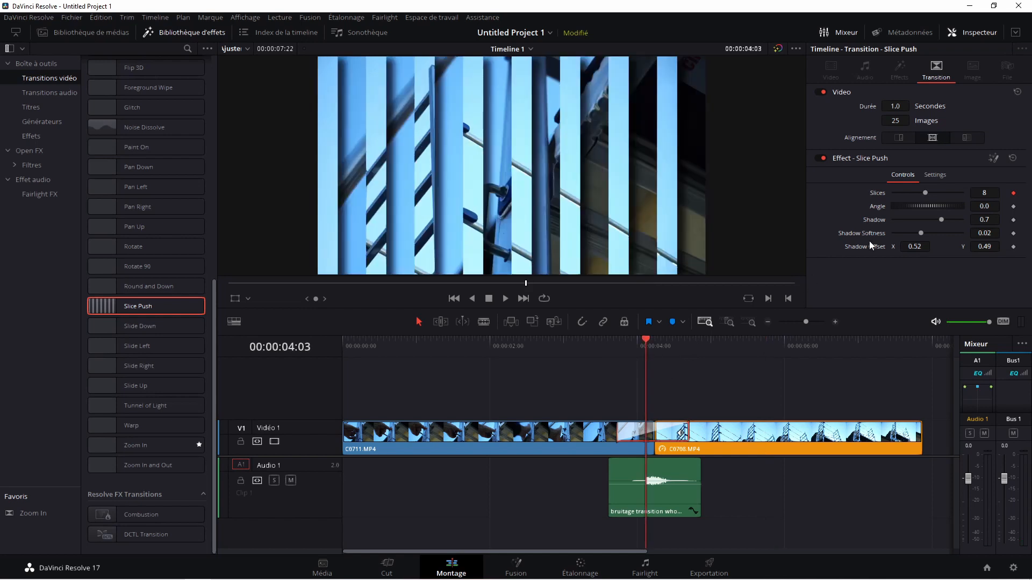
pyautogui.moveTo(926, 191)
pyautogui.mouseDown()
pyautogui.moveTo(909, 191)
pyautogui.moveTo(908, 206)
pyautogui.moveTo(919, 203)
pyautogui.mouseUp()
pyautogui.doubleClick(881, 206)
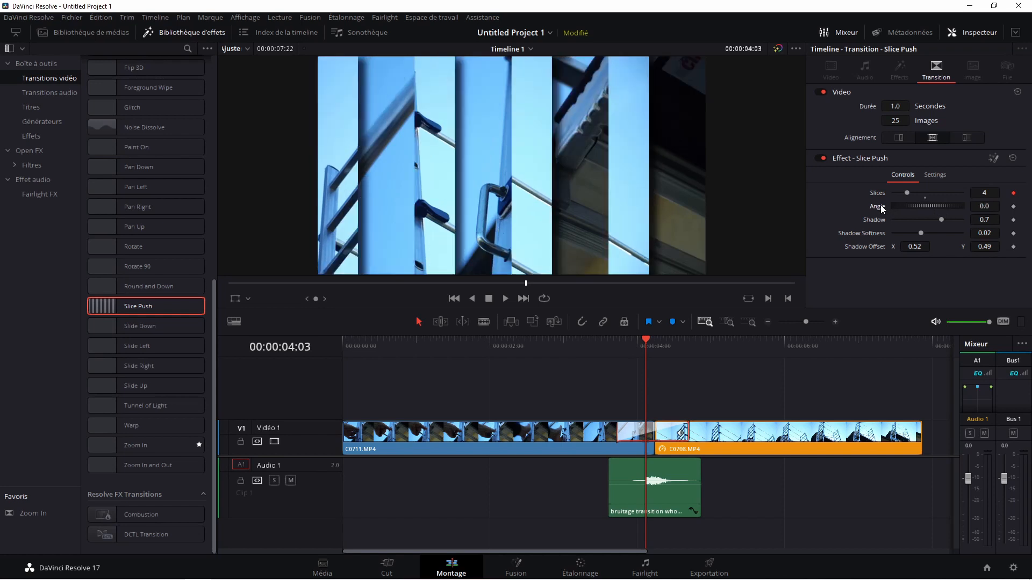
# Set the Slice Push shadow to 0.567, shadow softness to 0.04449 and X shadow offset to 0.545, and play the transition.
pyautogui.moveTo(942, 218)
pyautogui.mouseDown()
pyautogui.moveTo(899, 220)
pyautogui.moveTo(950, 220)
pyautogui.moveTo(927, 222)
pyautogui.moveTo(953, 231)
pyautogui.mouseUp()
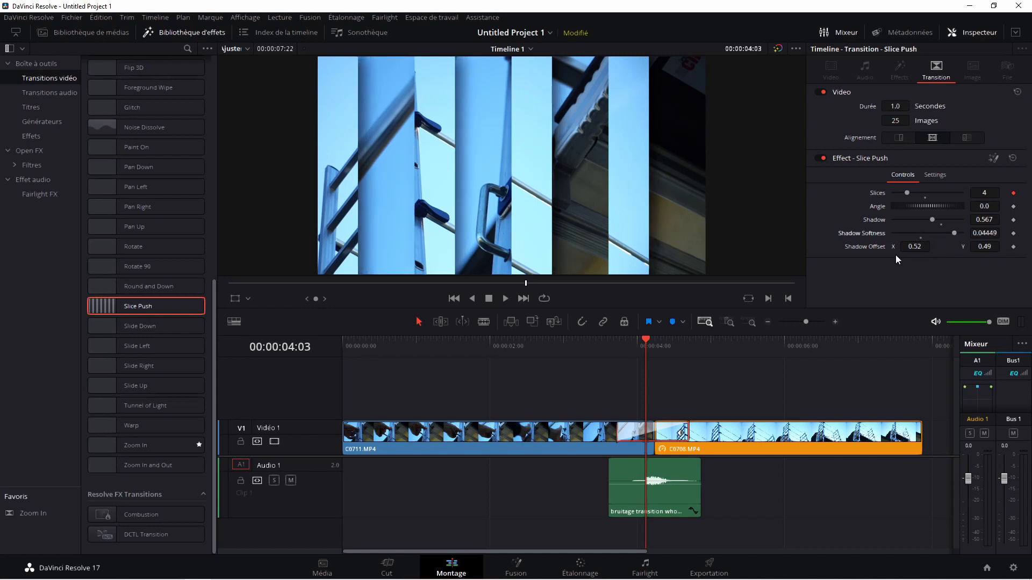
pyautogui.moveTo(915, 246); pyautogui.dragTo(916, 246)
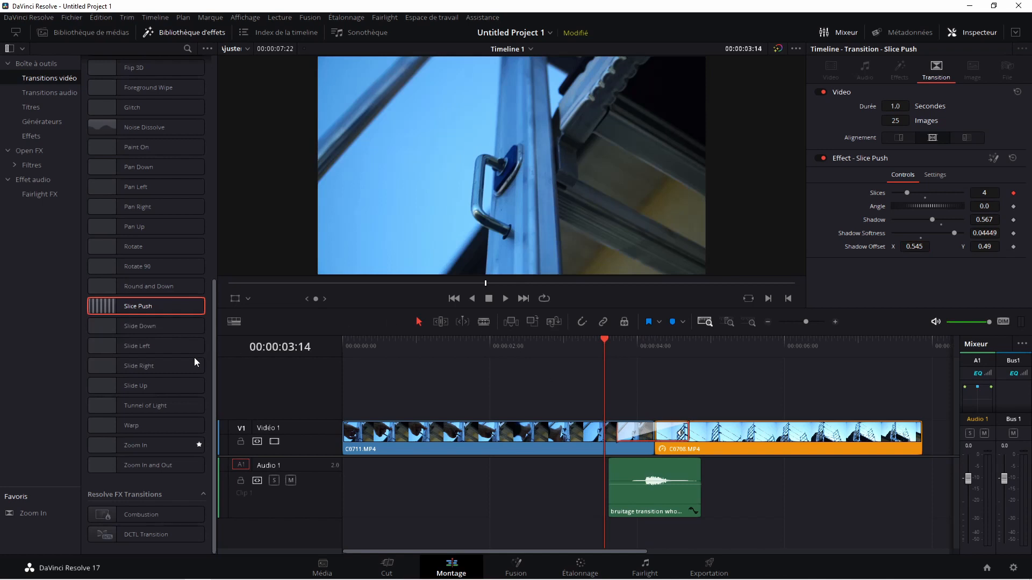
pyautogui.click(505, 297)
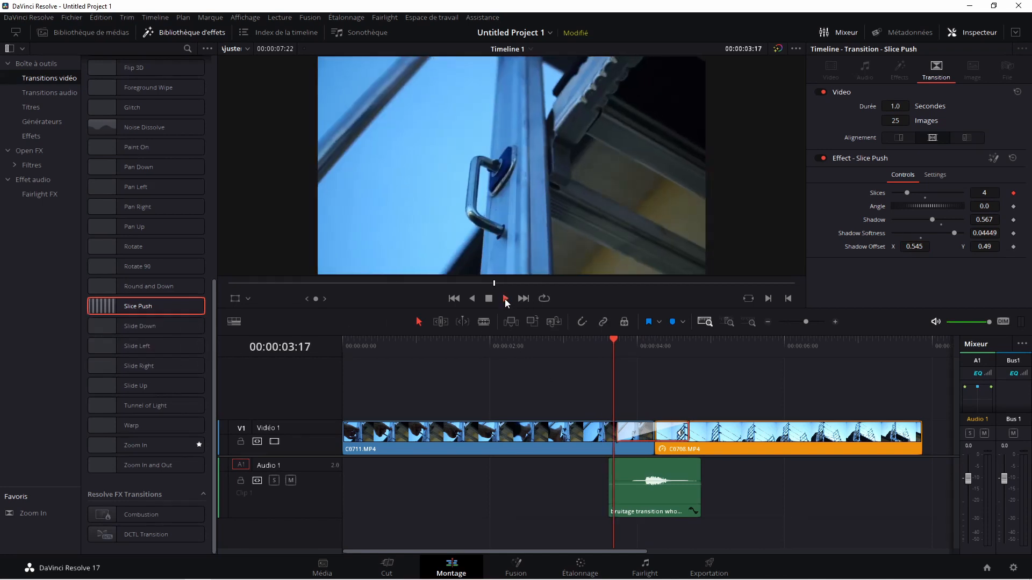